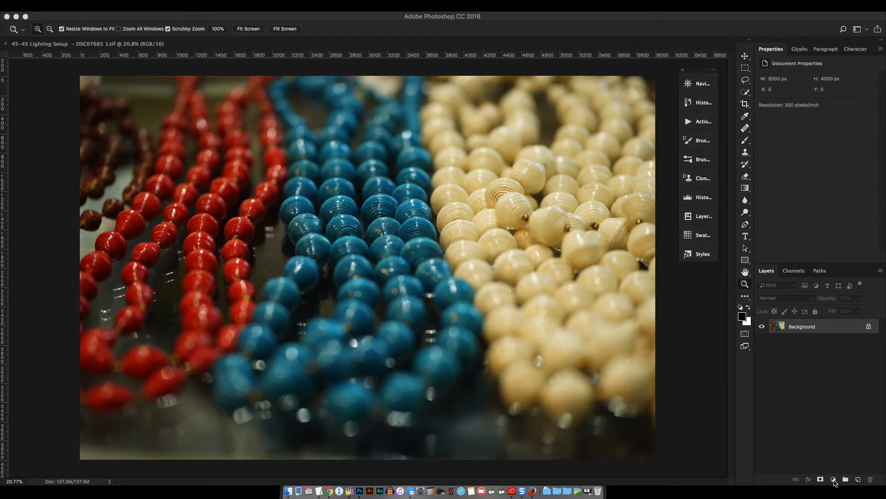
# Step: Add a Curves adjustment layer and shape a gentle S-curve with a shadow point and a highlight point at input 190, output 200
pyautogui.click(833, 479)
pyautogui.click(833, 479)
pyautogui.click(834, 479)
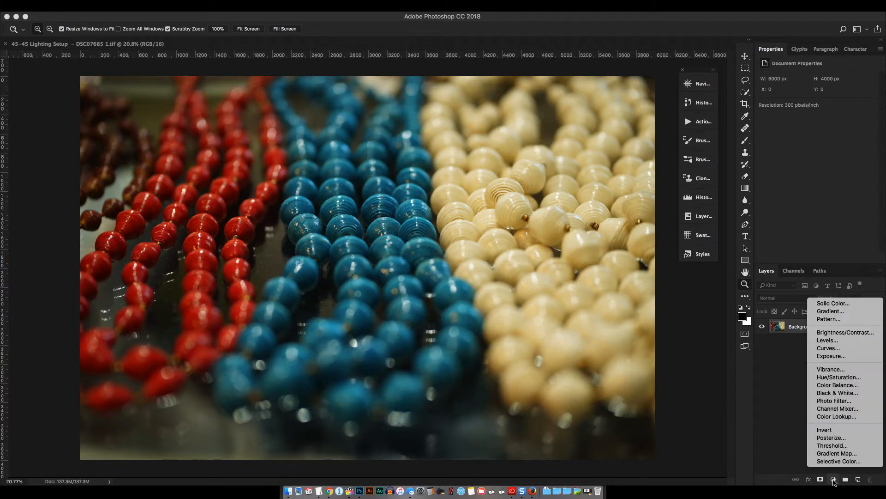
pyautogui.click(831, 349)
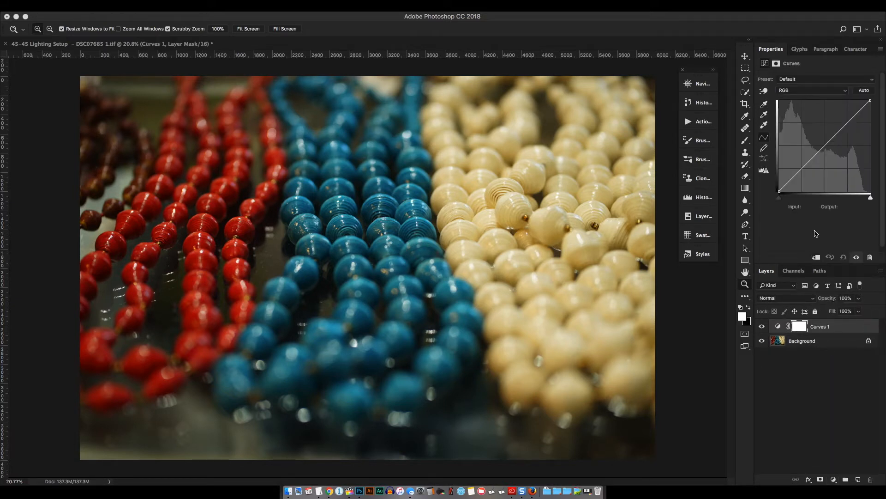
pyautogui.click(849, 122)
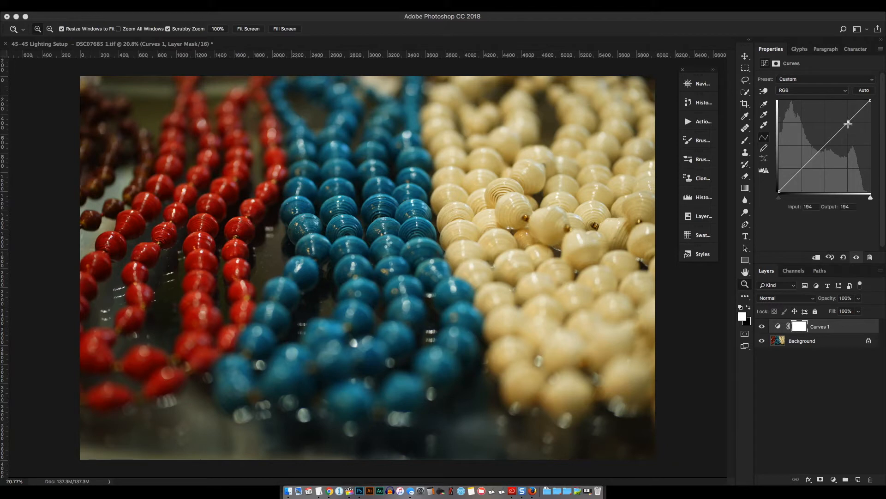
pyautogui.click(803, 169)
pyautogui.moveTo(803, 169); pyautogui.dragTo(804, 169)
pyautogui.click(848, 122)
pyautogui.moveTo(848, 122); pyautogui.dragTo(847, 119)
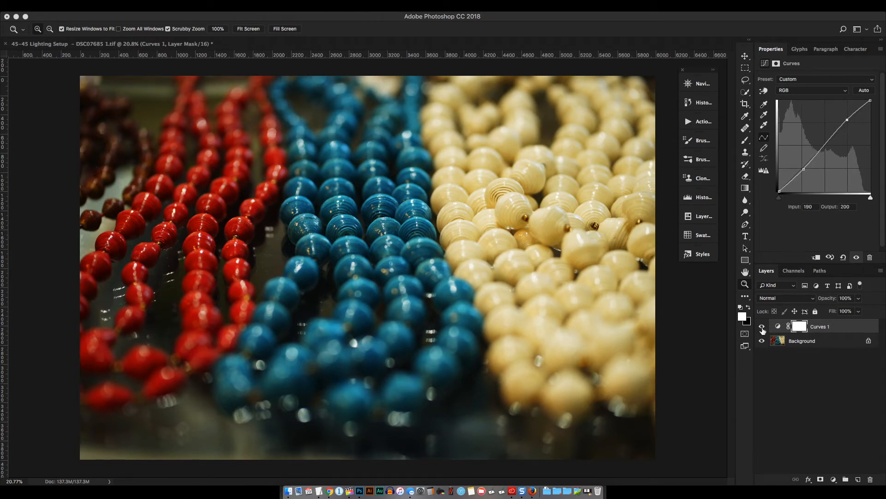
# Step: Hide the Curves layer and add a Black & White adjustment layer with the Soft Light blend mode
pyautogui.click(762, 326)
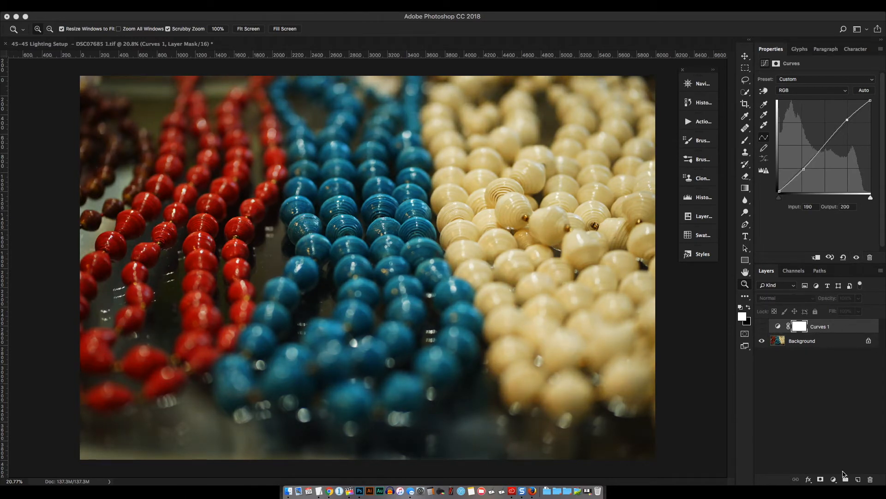
pyautogui.click(834, 479)
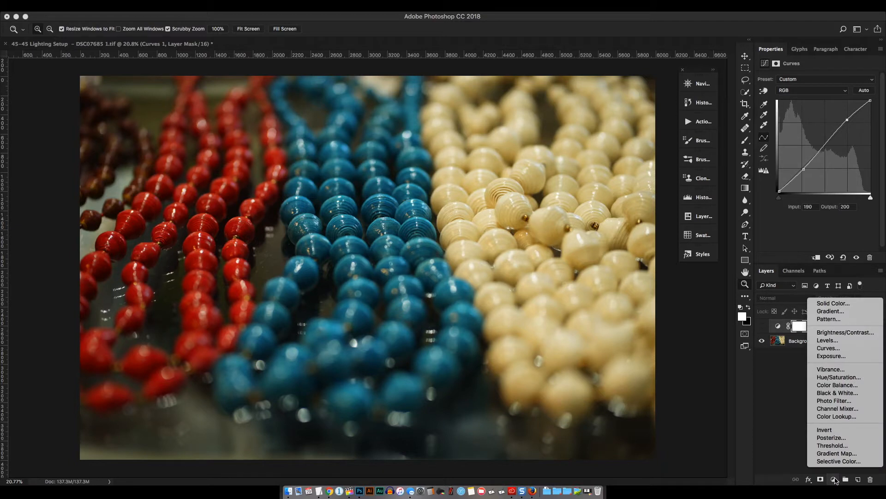
pyautogui.click(836, 392)
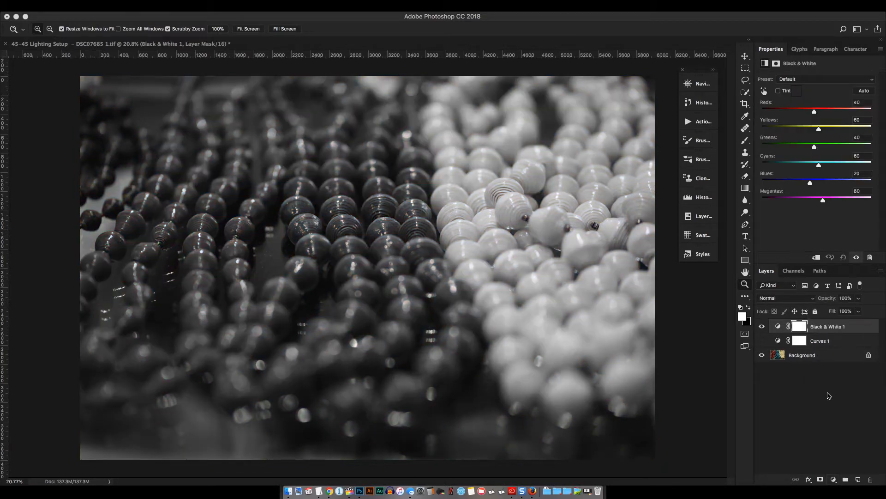
pyautogui.click(792, 299)
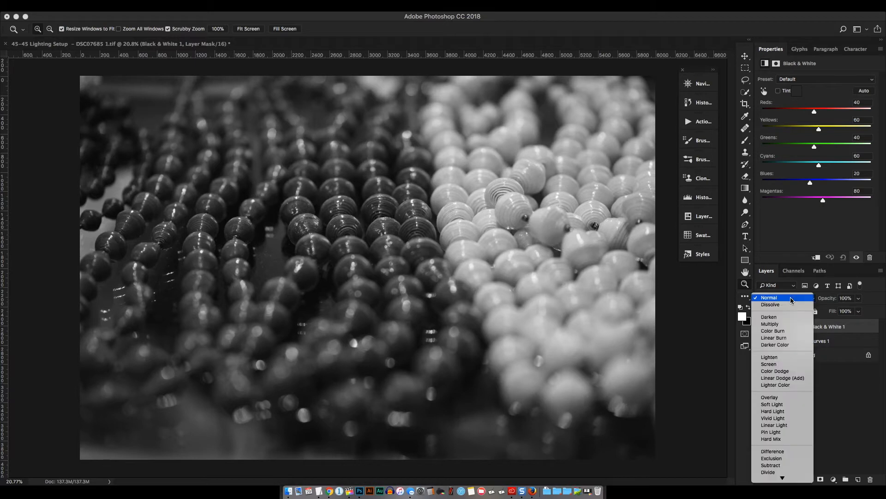
pyautogui.click(785, 405)
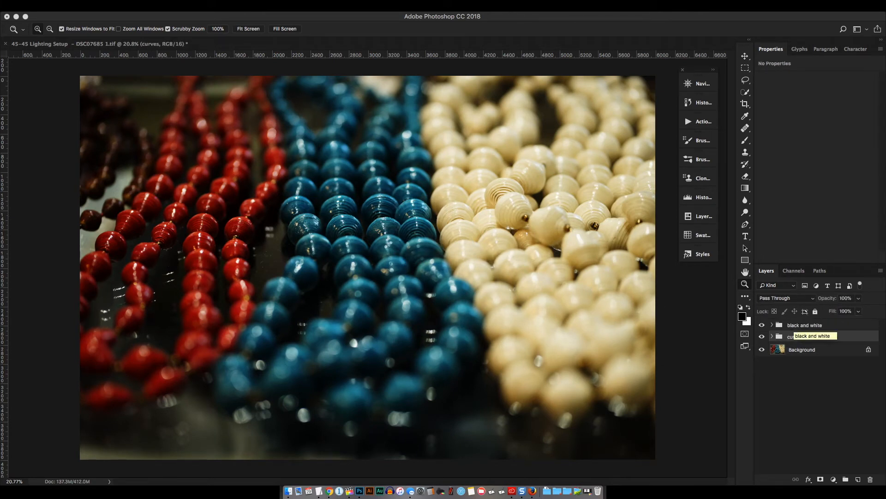
# Step: Examine the layers inside the black and white group and the curves group
pyautogui.click(774, 336)
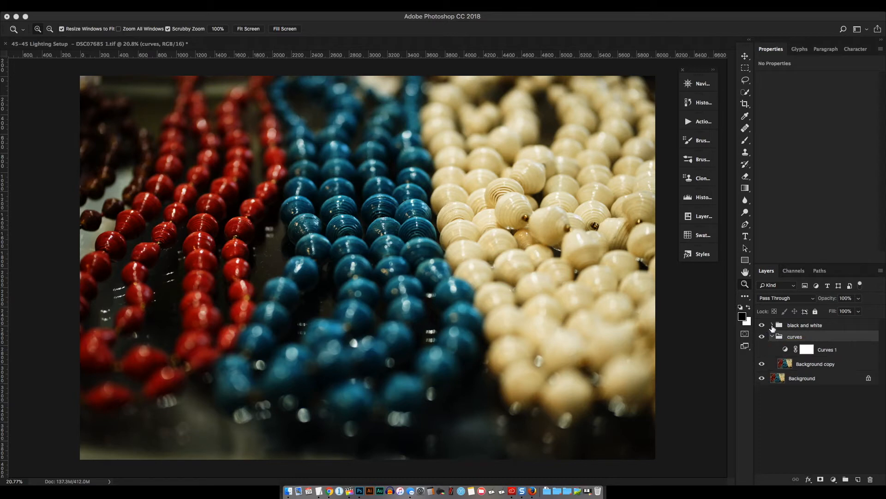
pyautogui.click(772, 325)
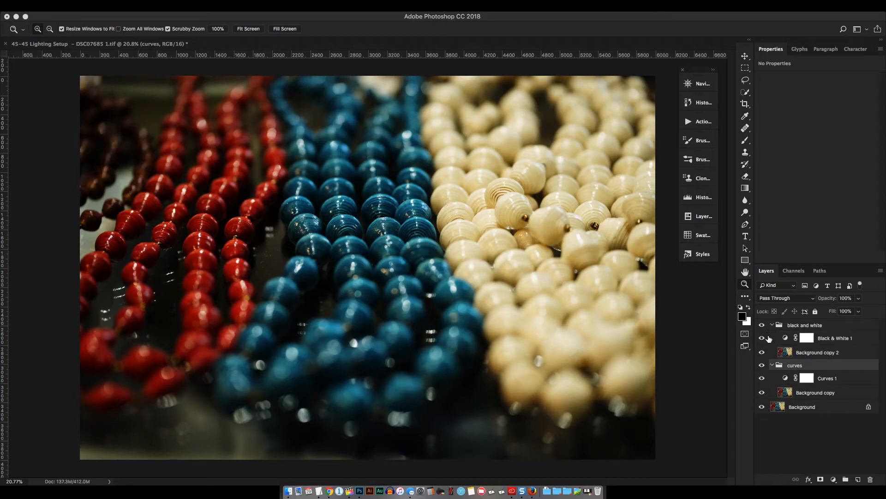
pyautogui.click(772, 325)
pyautogui.click(772, 337)
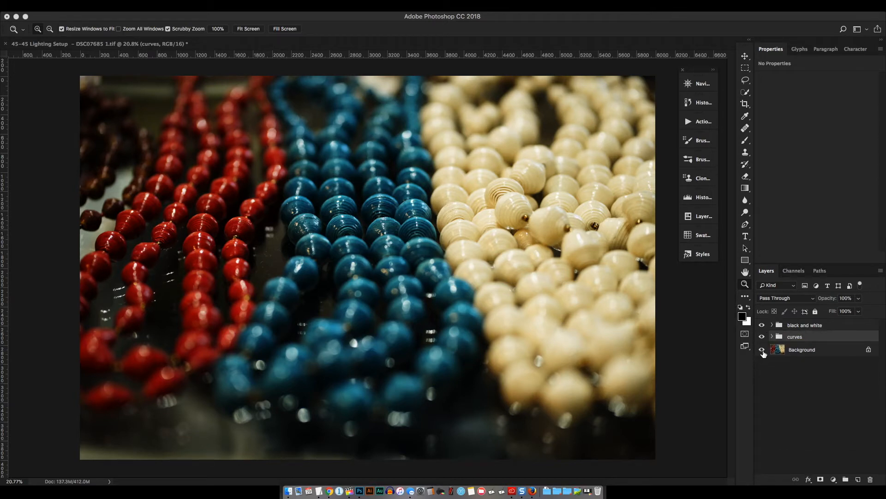
# Step: Show only the curves group and examine the channel choices of its Curves 1 adjustment
pyautogui.keyDown('alt'); pyautogui.click(762, 337); pyautogui.keyUp('alt')
pyautogui.click(772, 337)
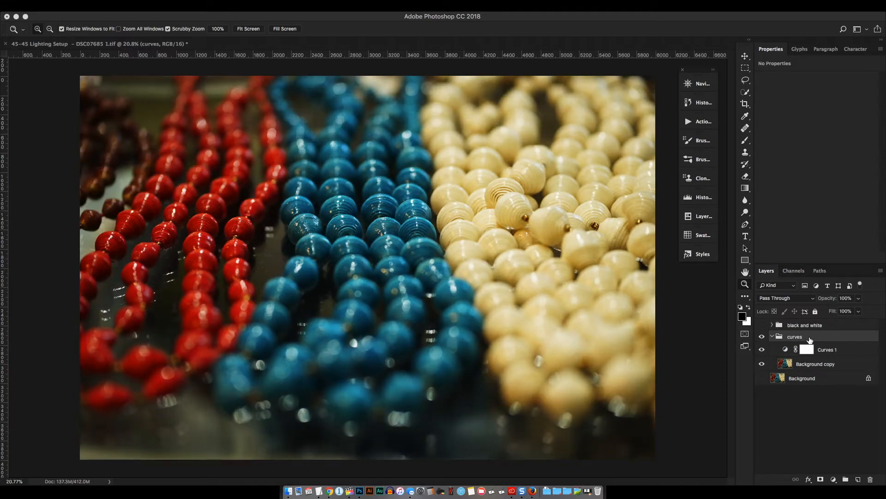
pyautogui.click(834, 351)
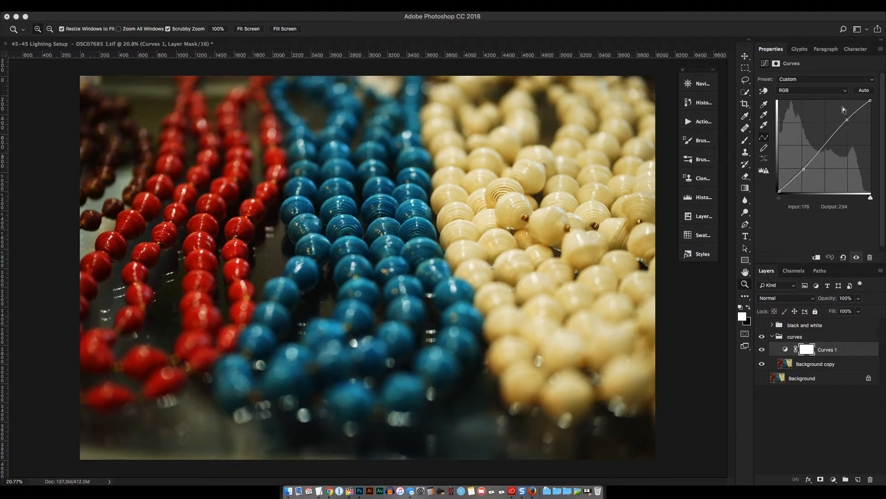
pyautogui.click(820, 91)
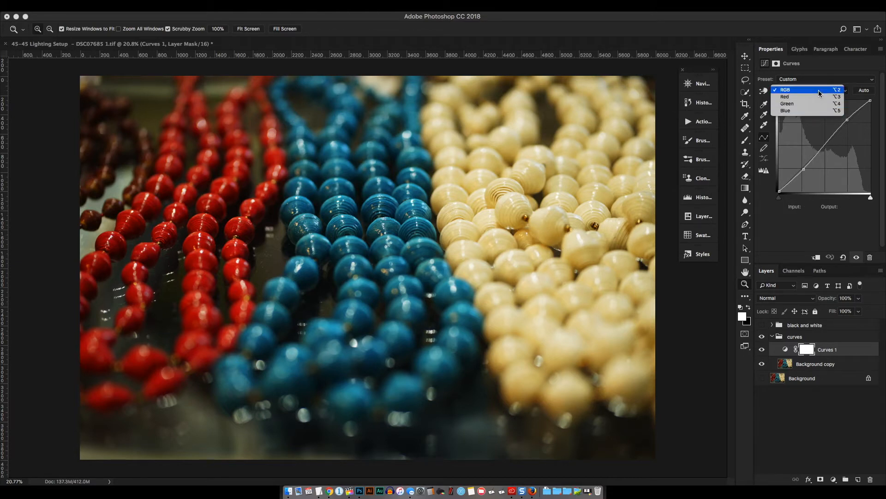
pyautogui.click(820, 91)
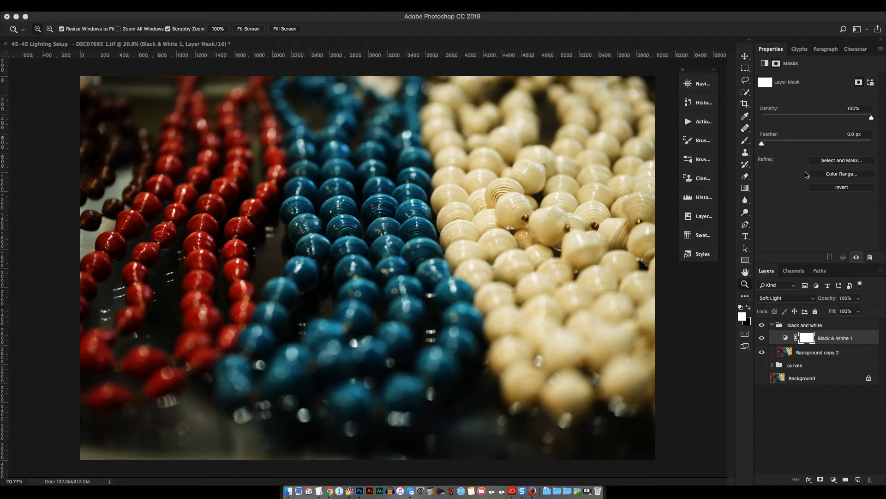
# Step: Show the Black & White 1 adjustment settings and set the layer's opacity to 49%
pyautogui.click(764, 64)
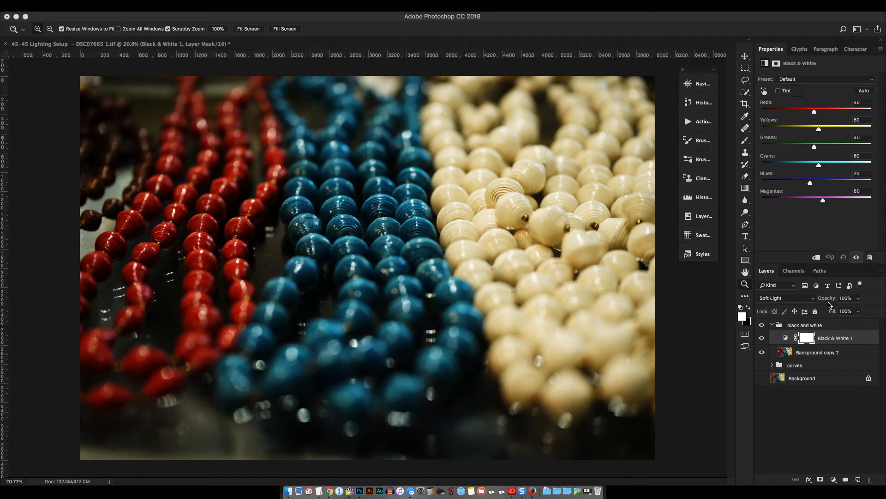
pyautogui.moveTo(829, 299); pyautogui.dragTo(805, 300)
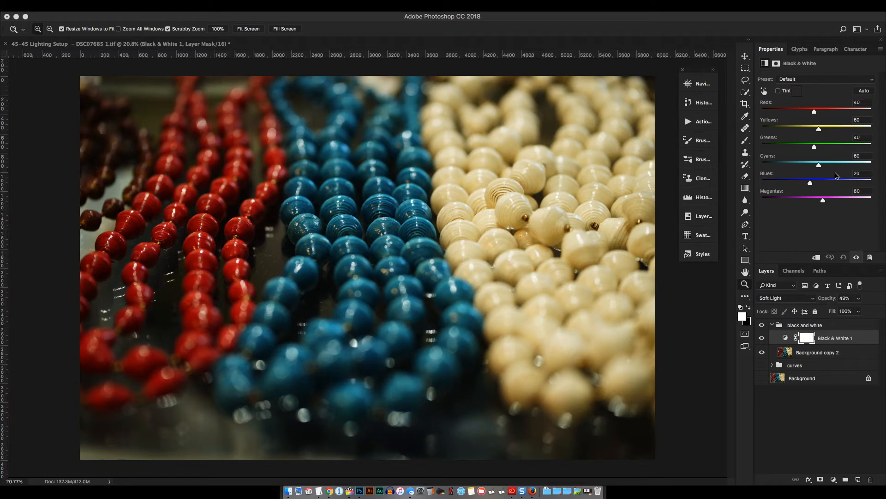
# Step: Try Reds 256, Cyans -110 and Yellows -175 in the Black & White adjustment and reset it to its defaults
pyautogui.moveTo(815, 113); pyautogui.dragTo(863, 111)
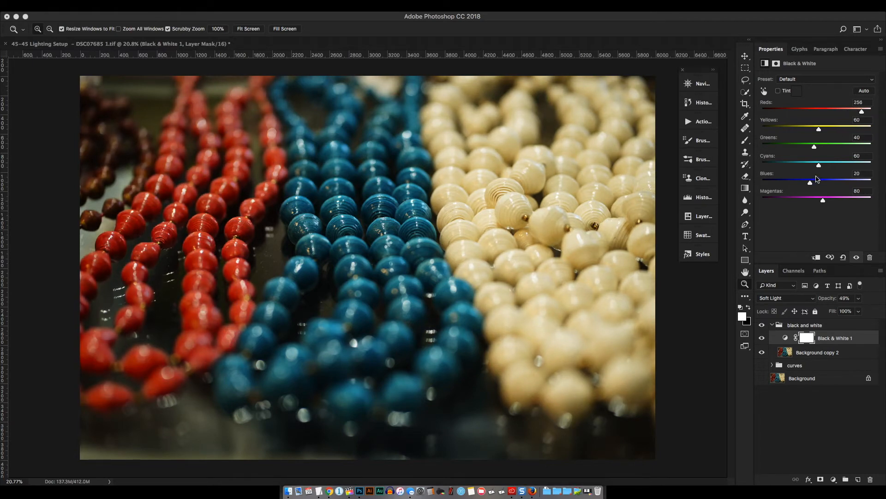
pyautogui.moveTo(820, 166); pyautogui.dragTo(782, 166)
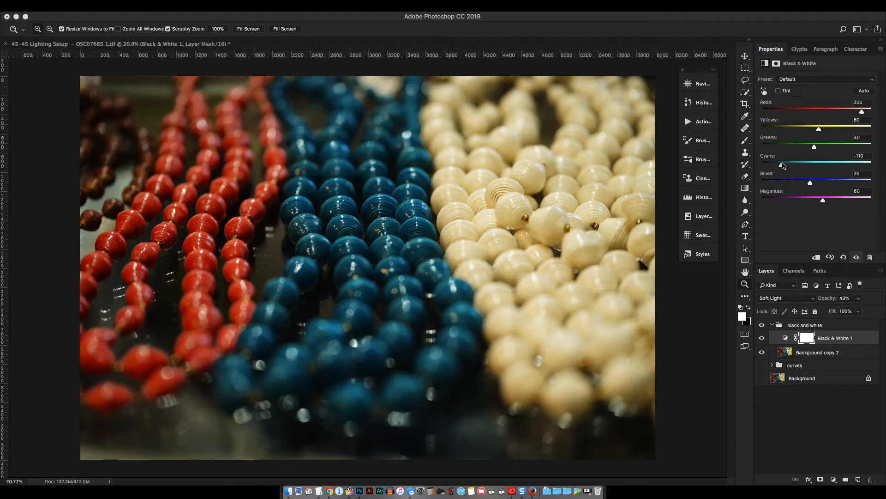
pyautogui.moveTo(819, 128); pyautogui.dragTo(768, 129)
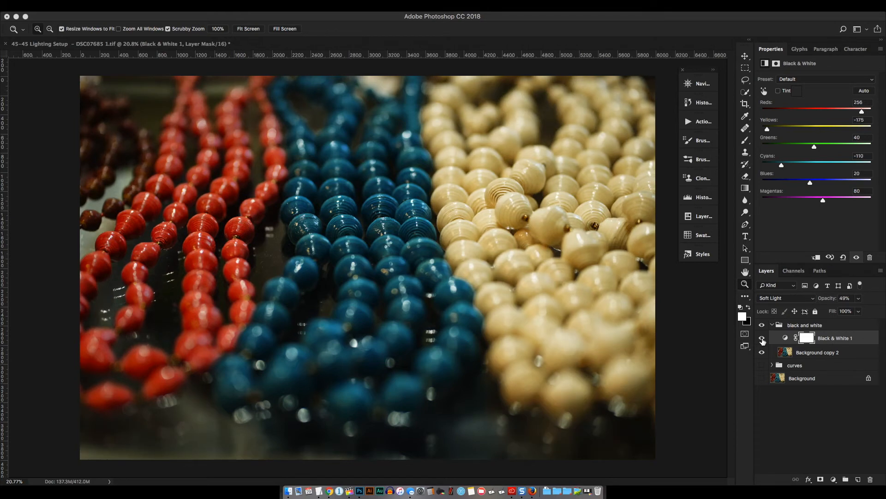
pyautogui.click(843, 257)
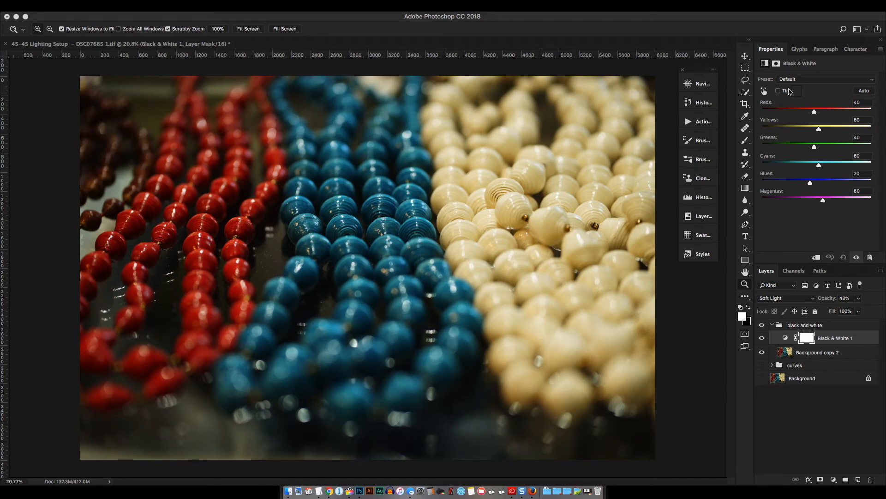
# Step: Brighten the blue beads with the Black & White adjustment's on-image targeted tool, raising Cyans to 259
pyautogui.click(764, 91)
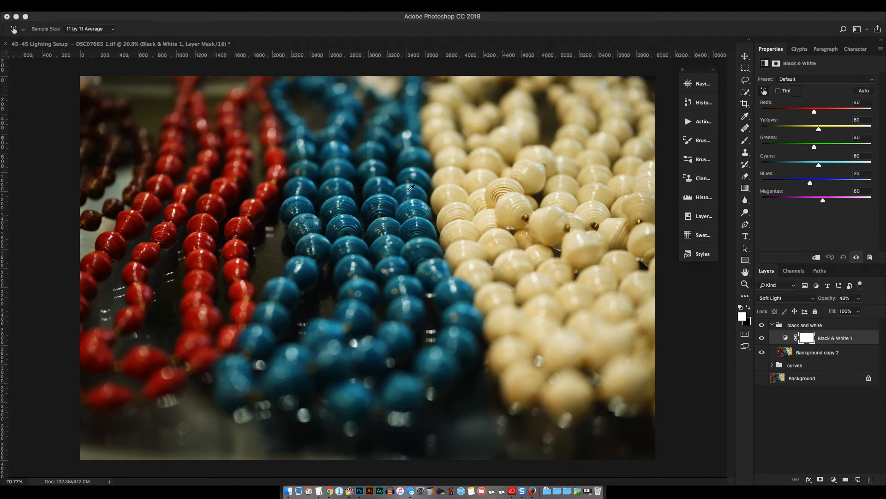
pyautogui.click(379, 210)
pyautogui.moveTo(379, 211); pyautogui.dragTo(469, 213)
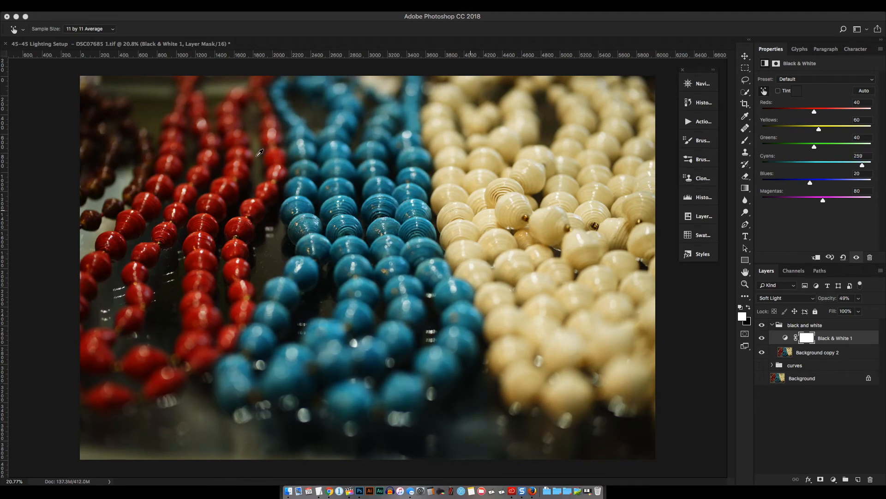
# Step: Try Point Sample as the targeted tool's sample size and return it to 11 by 11 Average
pyautogui.click(102, 29)
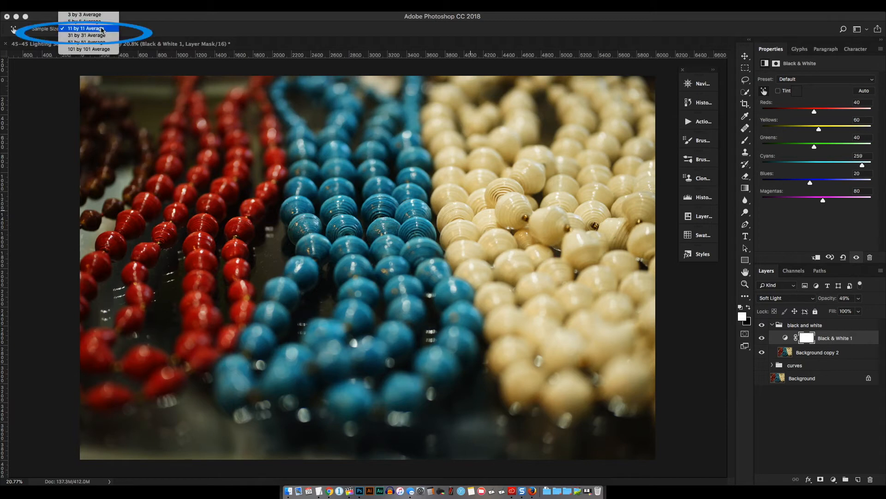
pyautogui.click(98, 14)
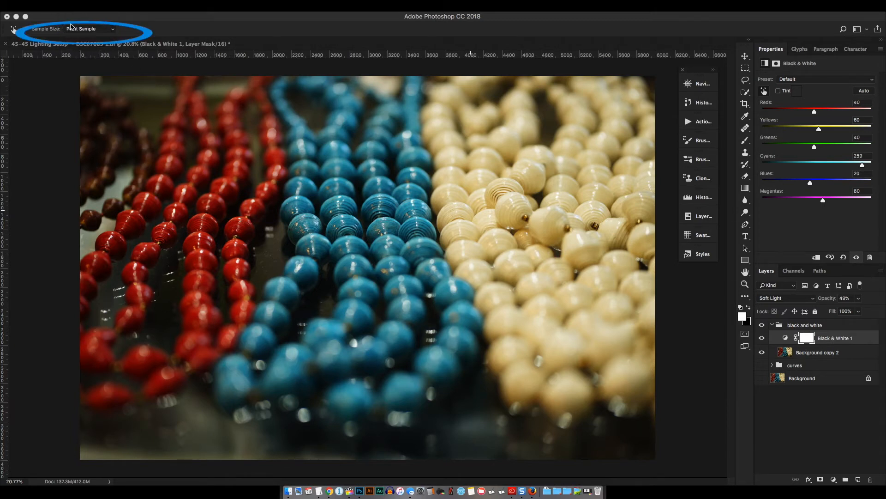
pyautogui.click(96, 31)
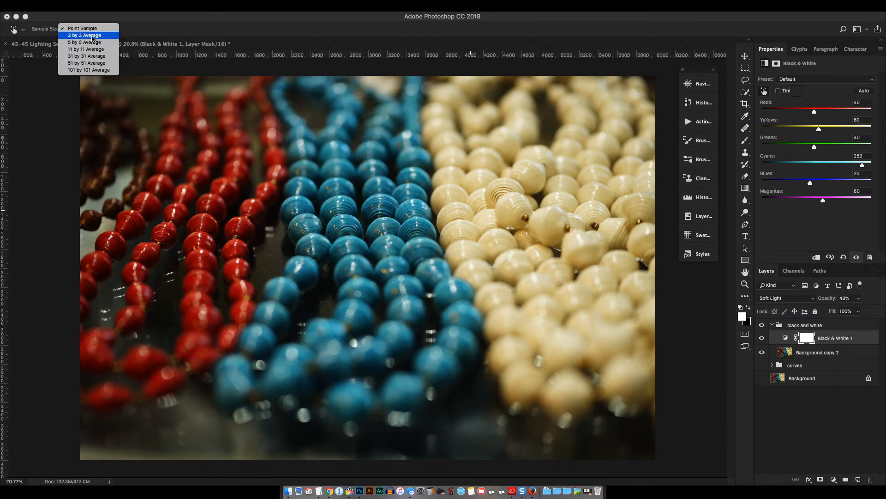
pyautogui.click(91, 50)
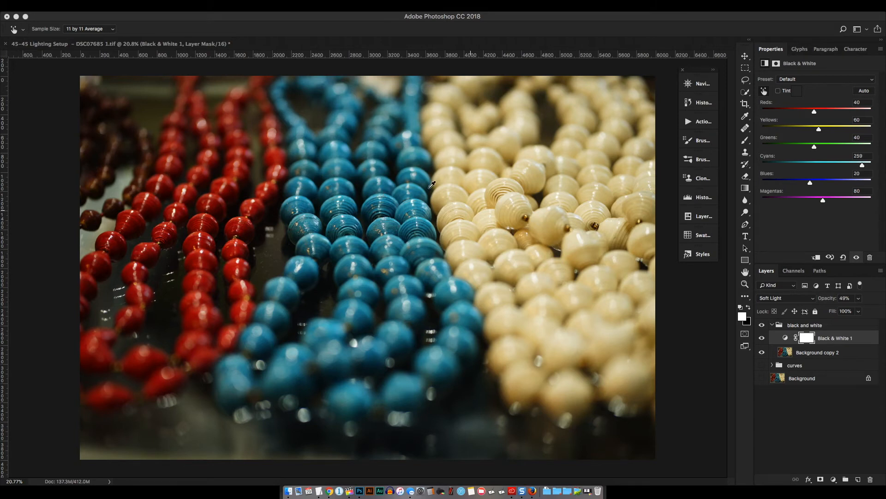
# Step: Apply the Blue Filter preset to the Black & White adjustment and set the layer's opacity to 32%
pyautogui.click(821, 80)
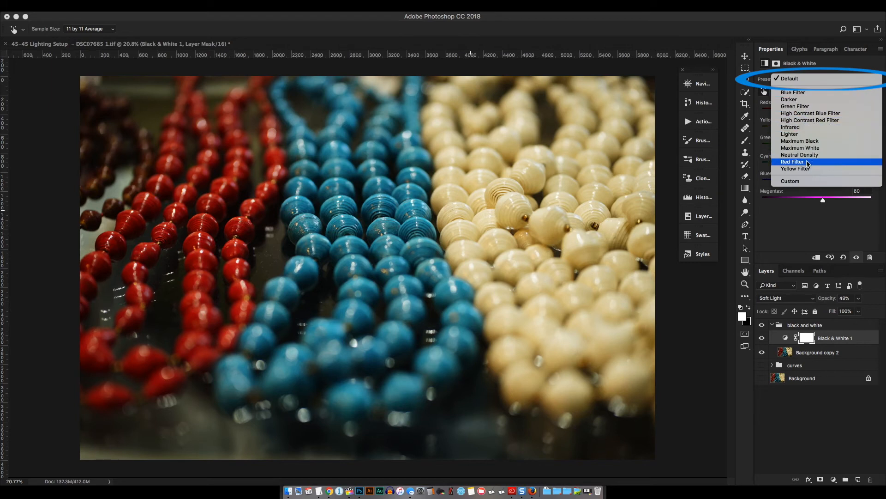
pyautogui.click(811, 92)
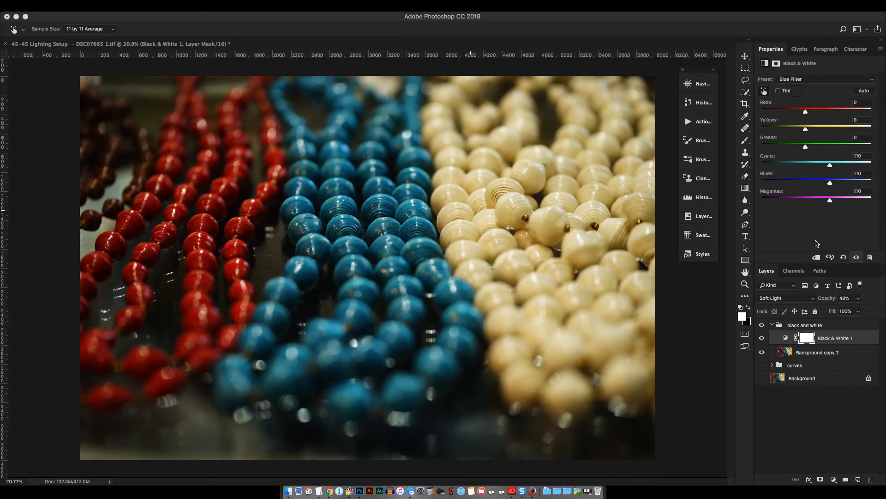
pyautogui.moveTo(829, 300)
pyautogui.mouseDown()
pyautogui.moveTo(819, 300)
pyautogui.moveTo(845, 301)
pyautogui.moveTo(808, 300)
pyautogui.moveTo(820, 300)
pyautogui.mouseUp()
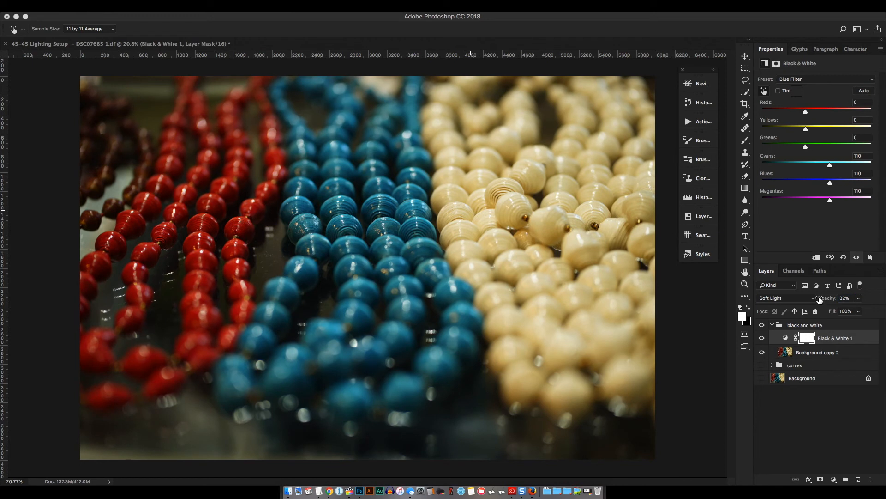
# Step: Open the preset choices of the Black & White adjustment
pyautogui.click(806, 79)
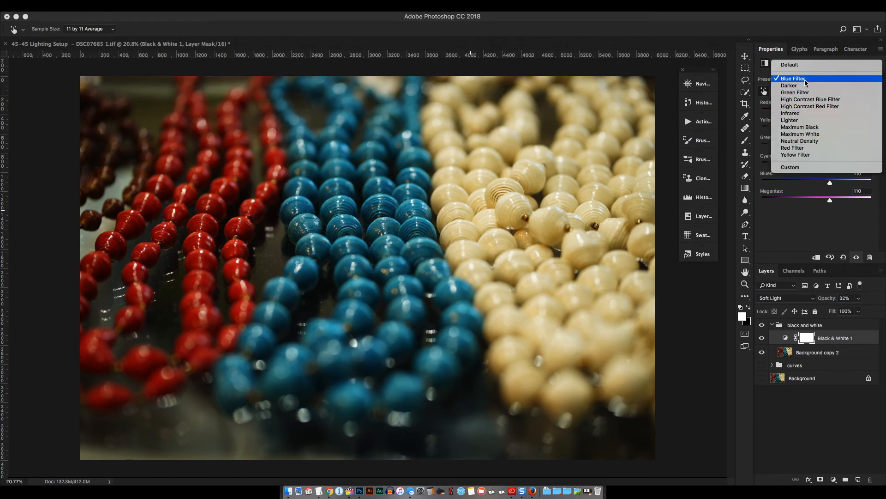